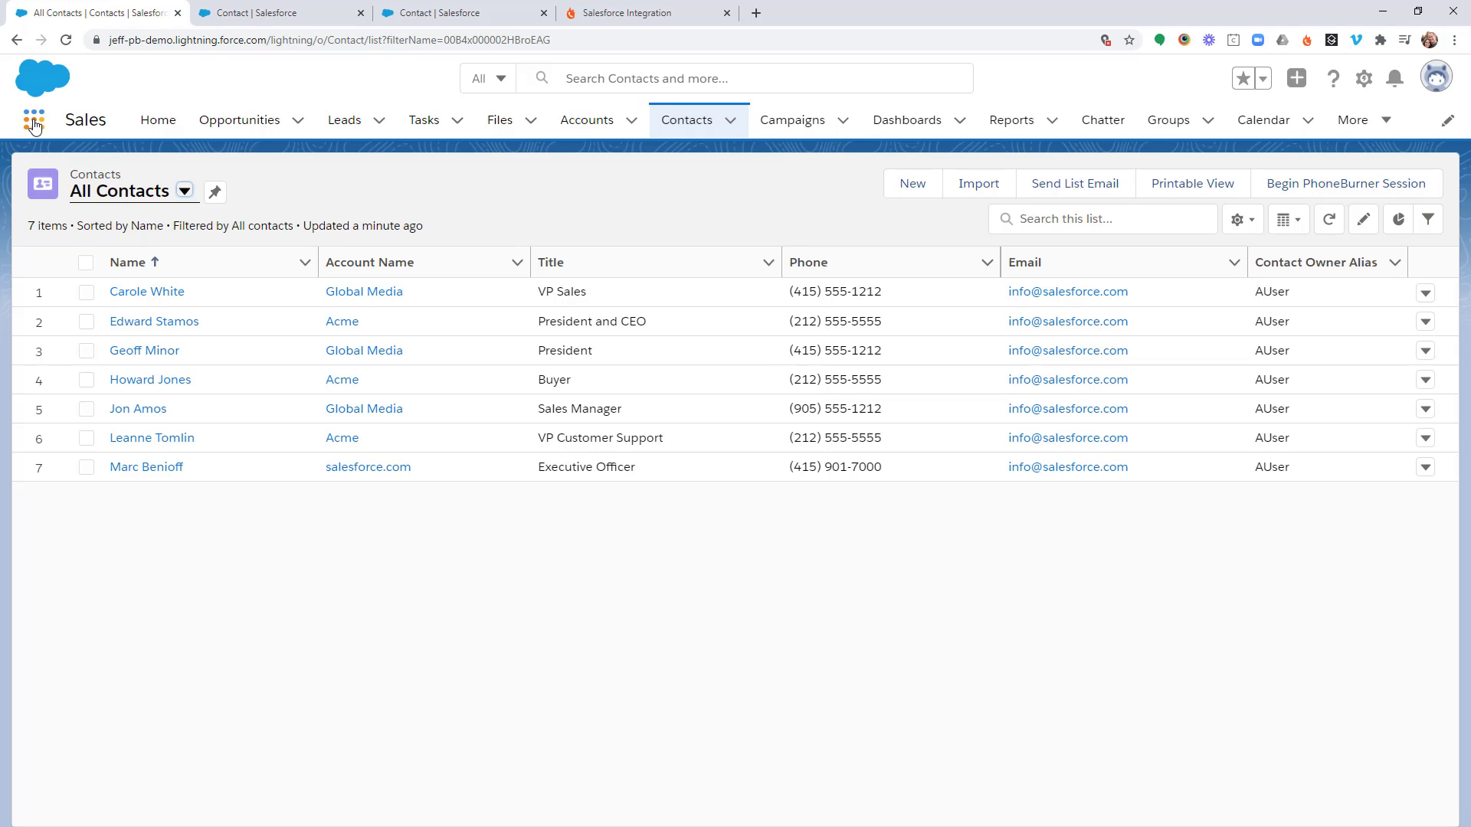
# Switch to the PhoneBurner app by searching 'phone' in the App Launcher.
pyautogui.click(33, 125)
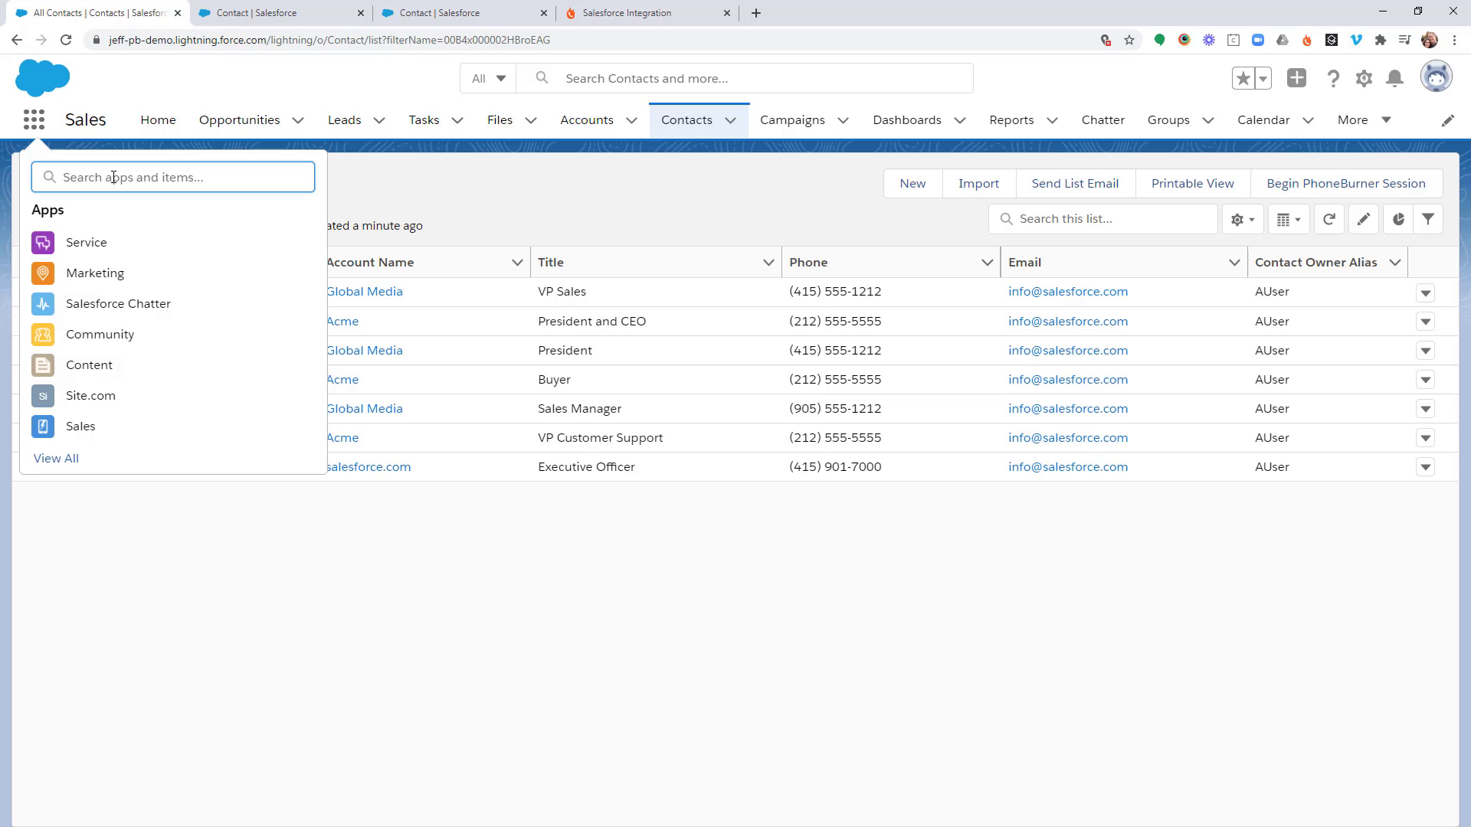
pyautogui.write('phone')
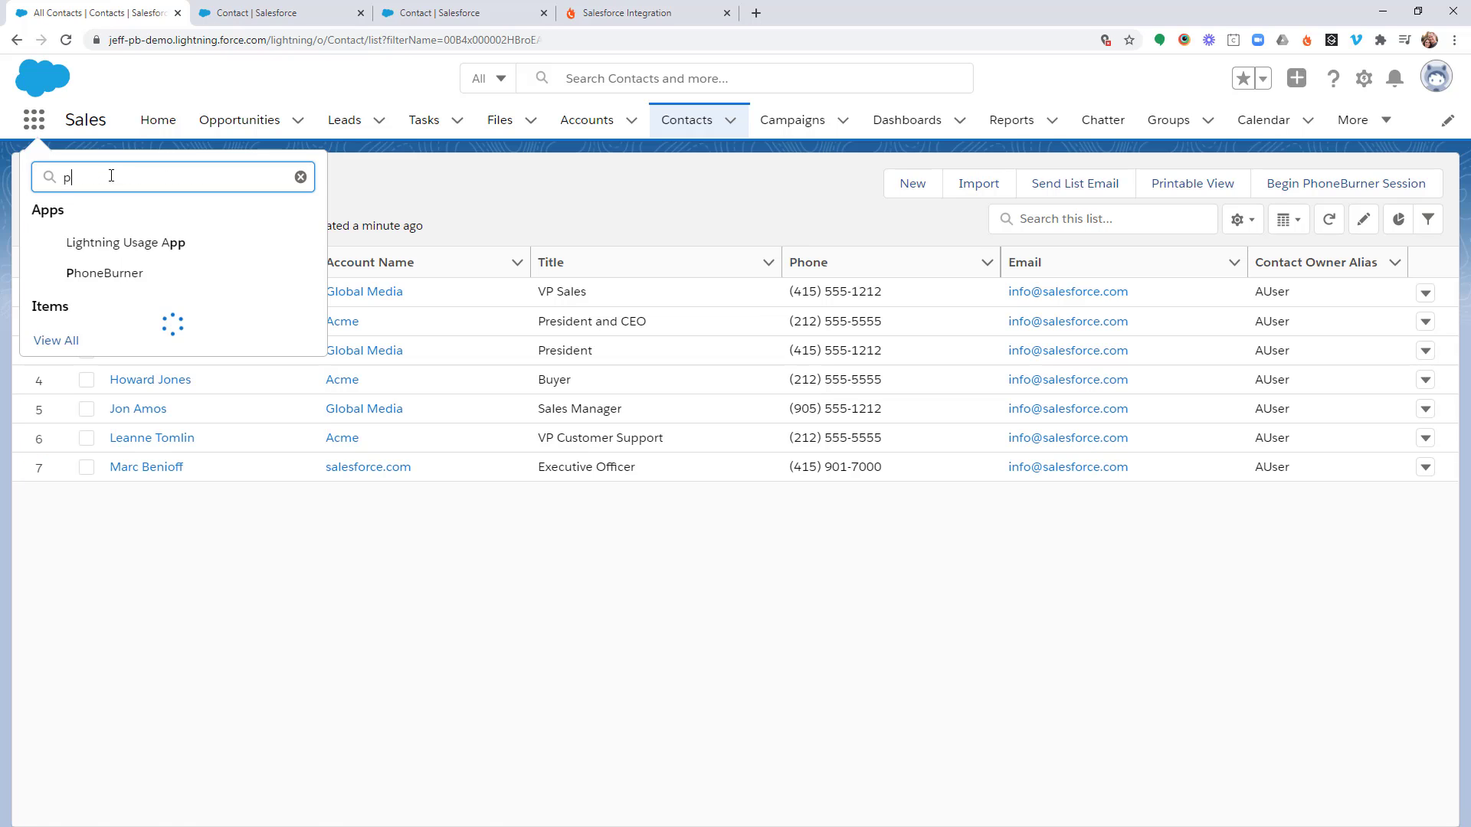
pyautogui.click(122, 246)
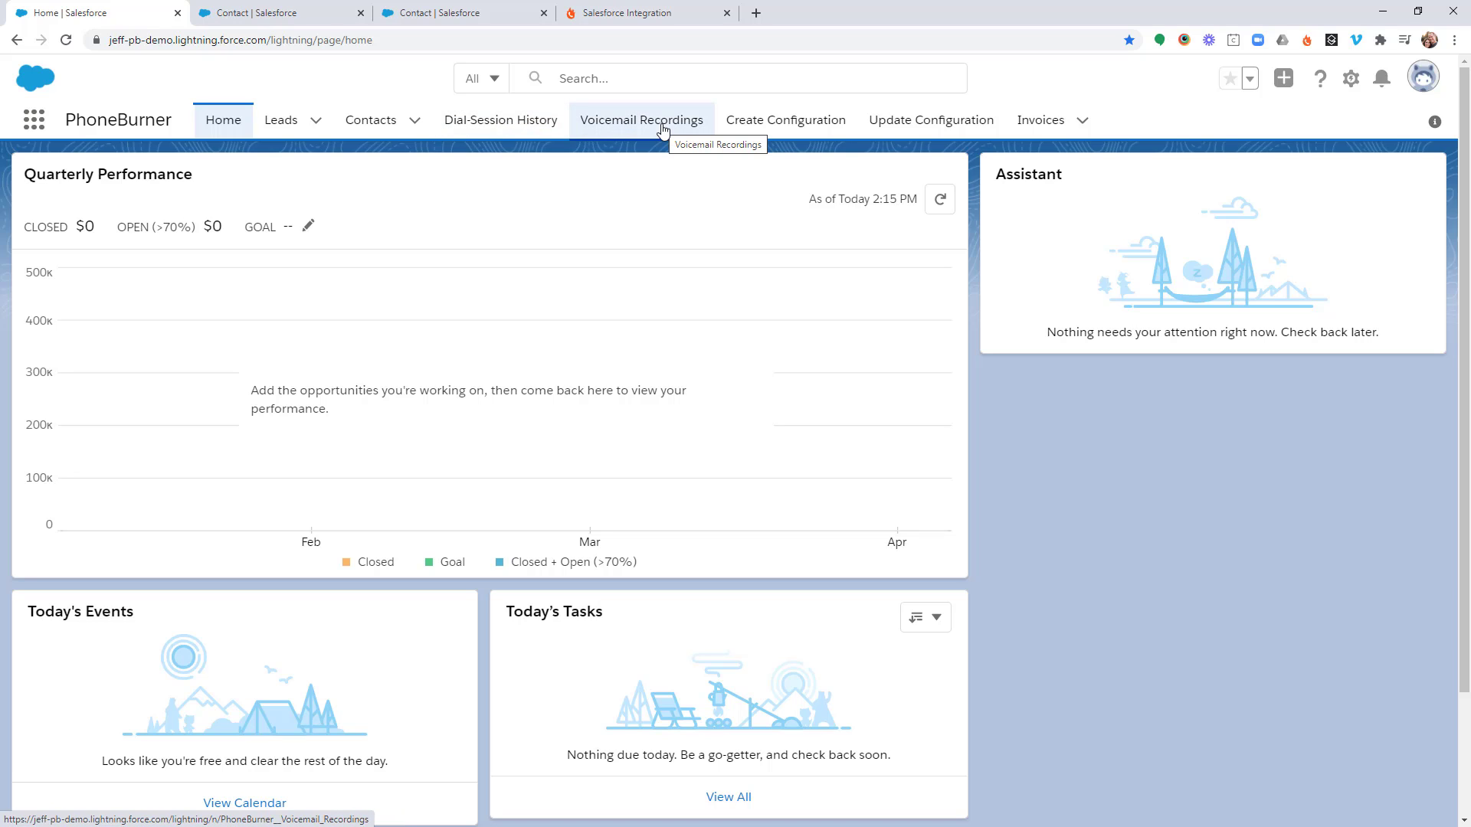
# View the Dial-Session History tab, then the Voicemail Recordings tab showing credential setup instructions.
pyautogui.click(512, 126)
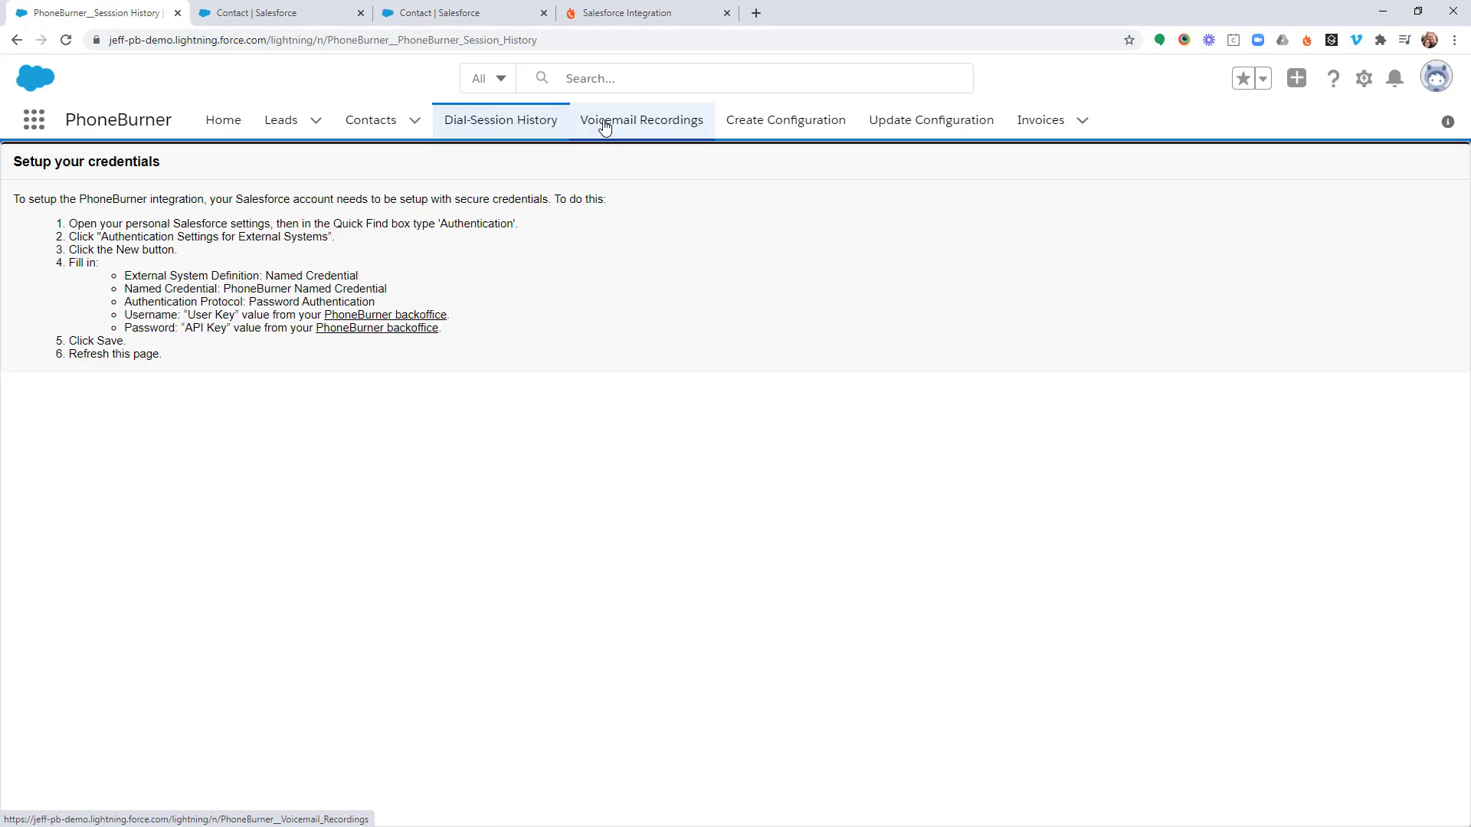
pyautogui.click(602, 122)
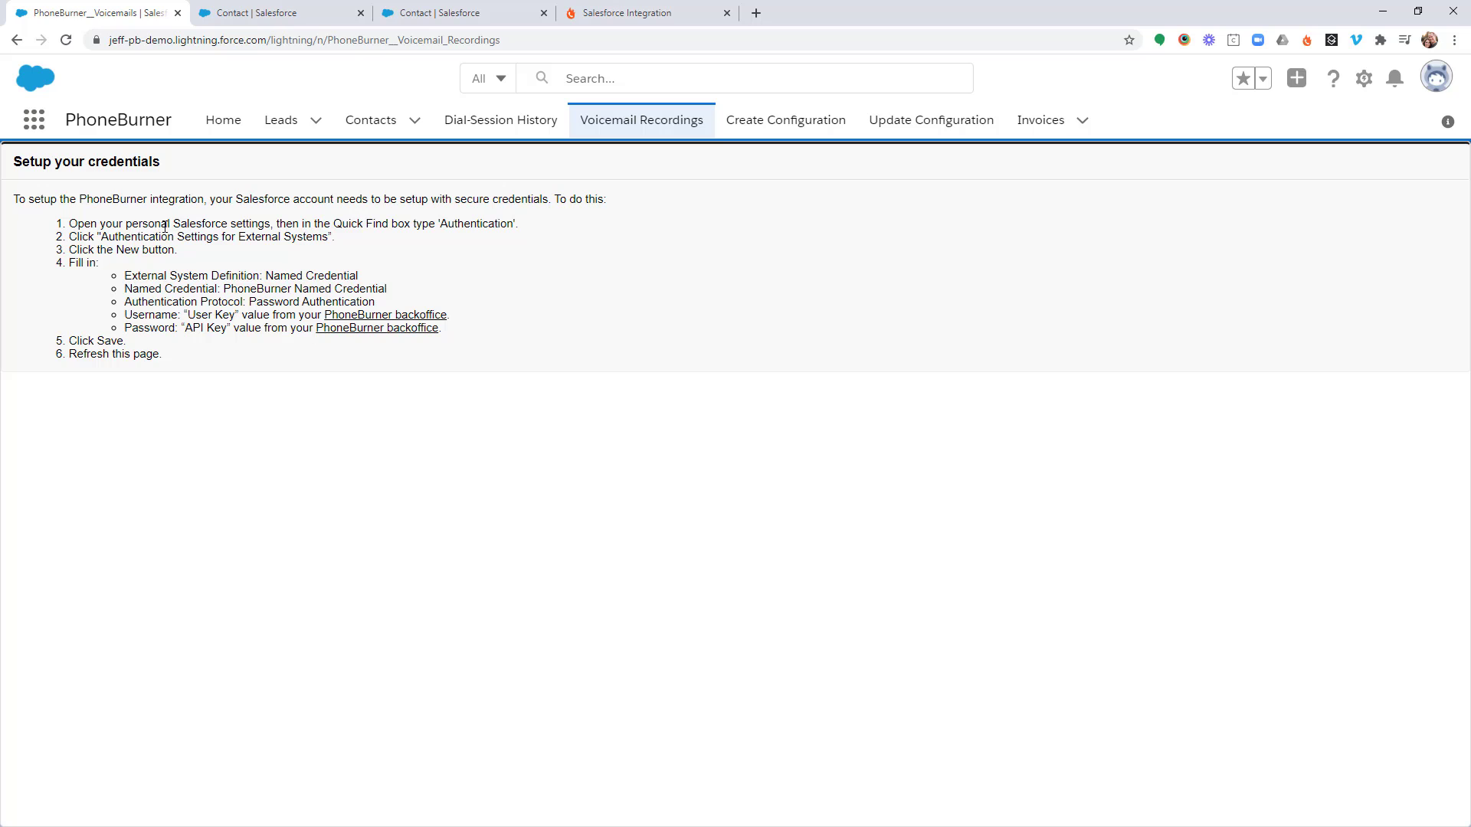
# From personal Settings, search 'authen' and open Authentication Settings for External Systems.
pyautogui.click(1439, 79)
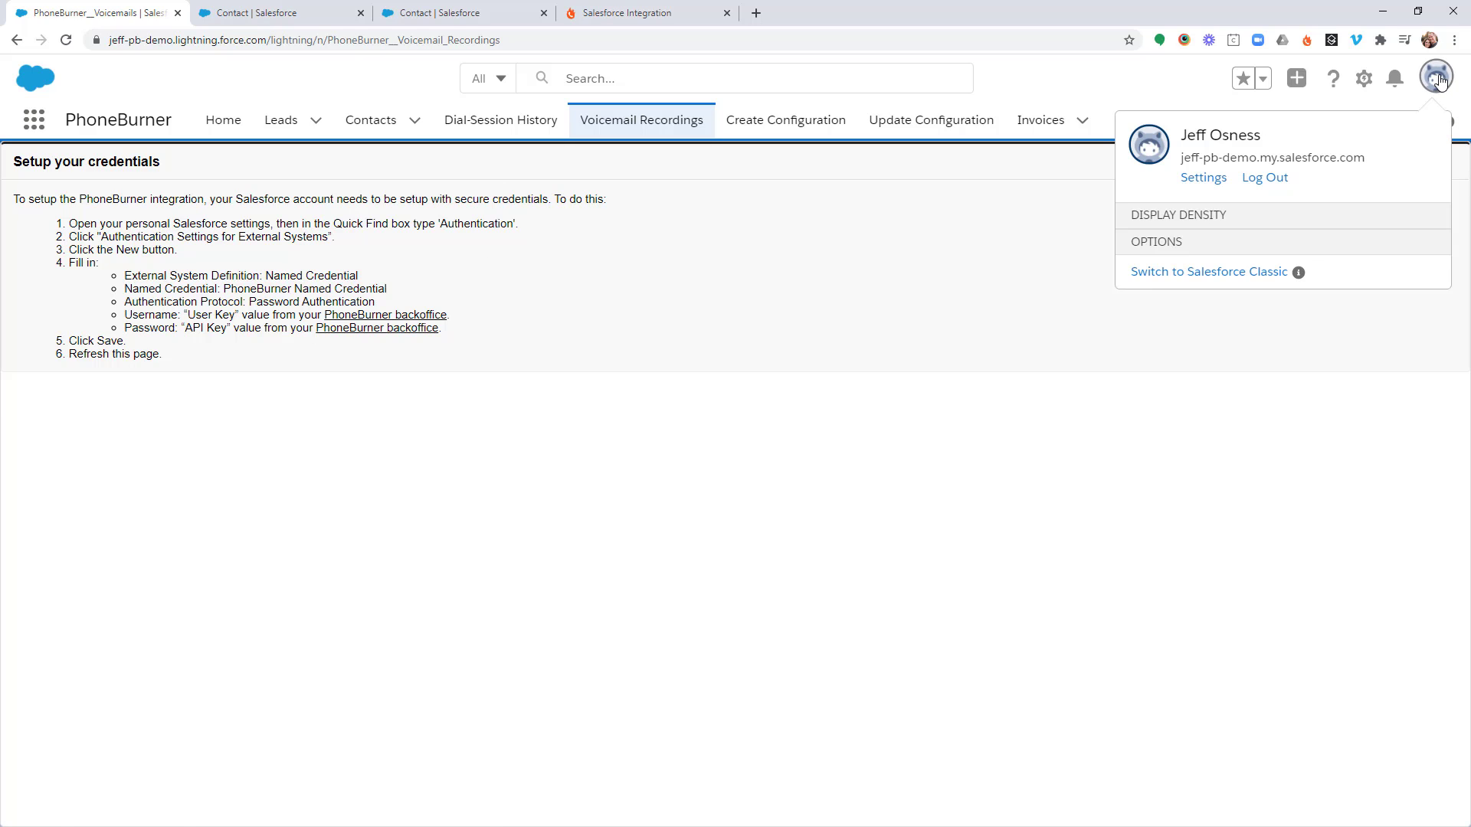
pyautogui.click(1202, 179)
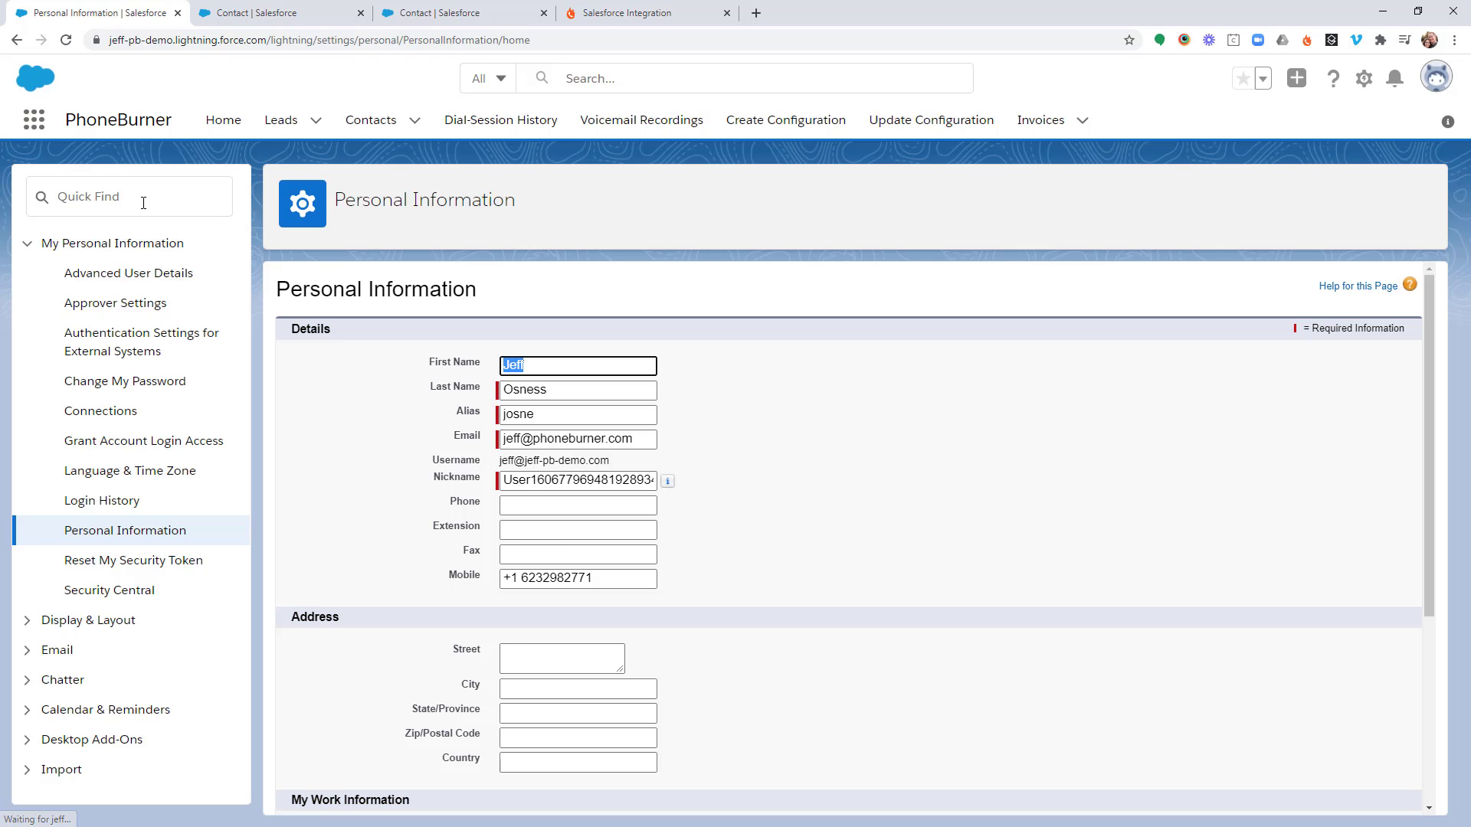
pyautogui.write('authen')
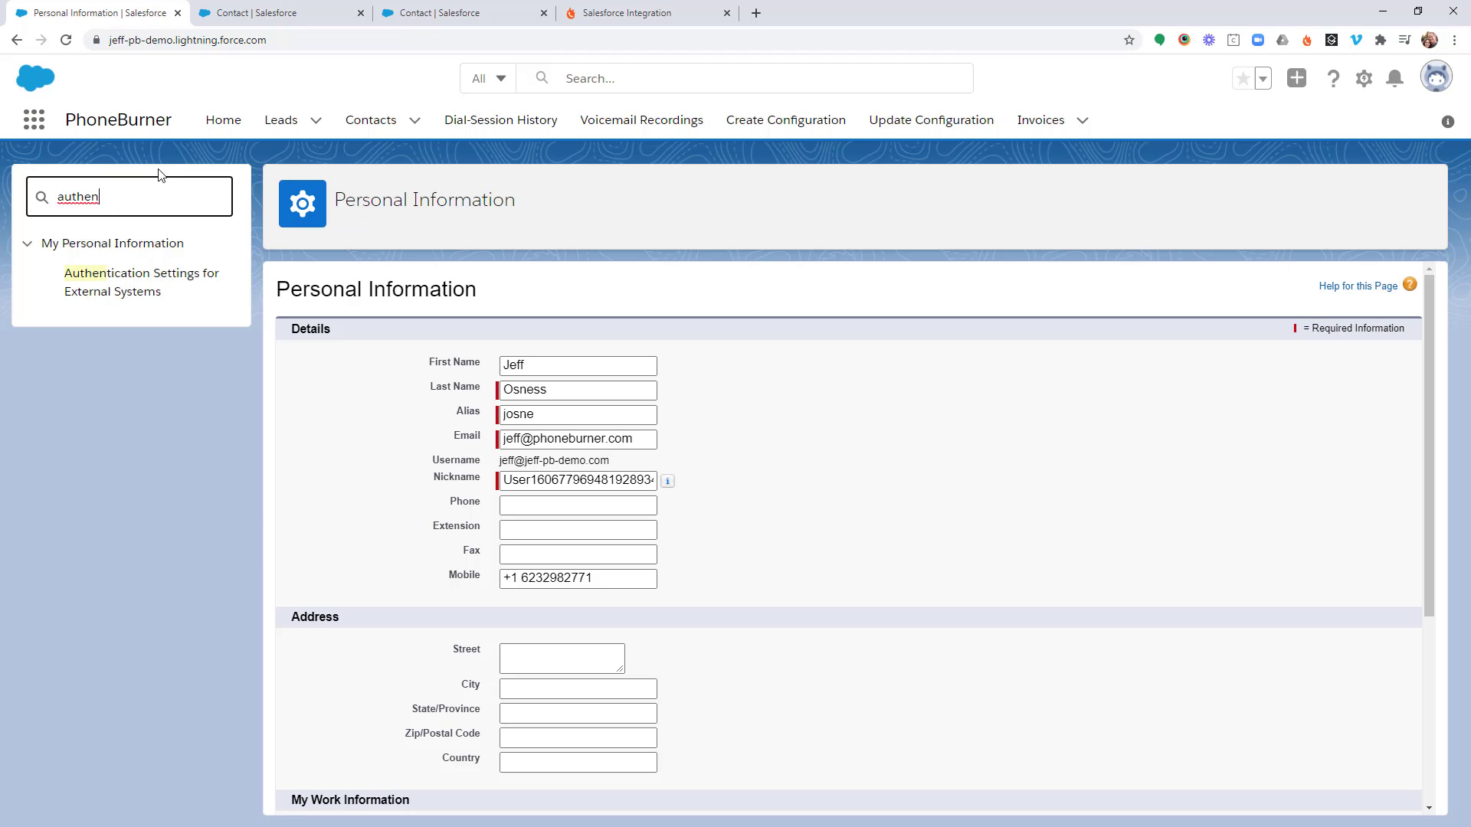
pyautogui.click(117, 289)
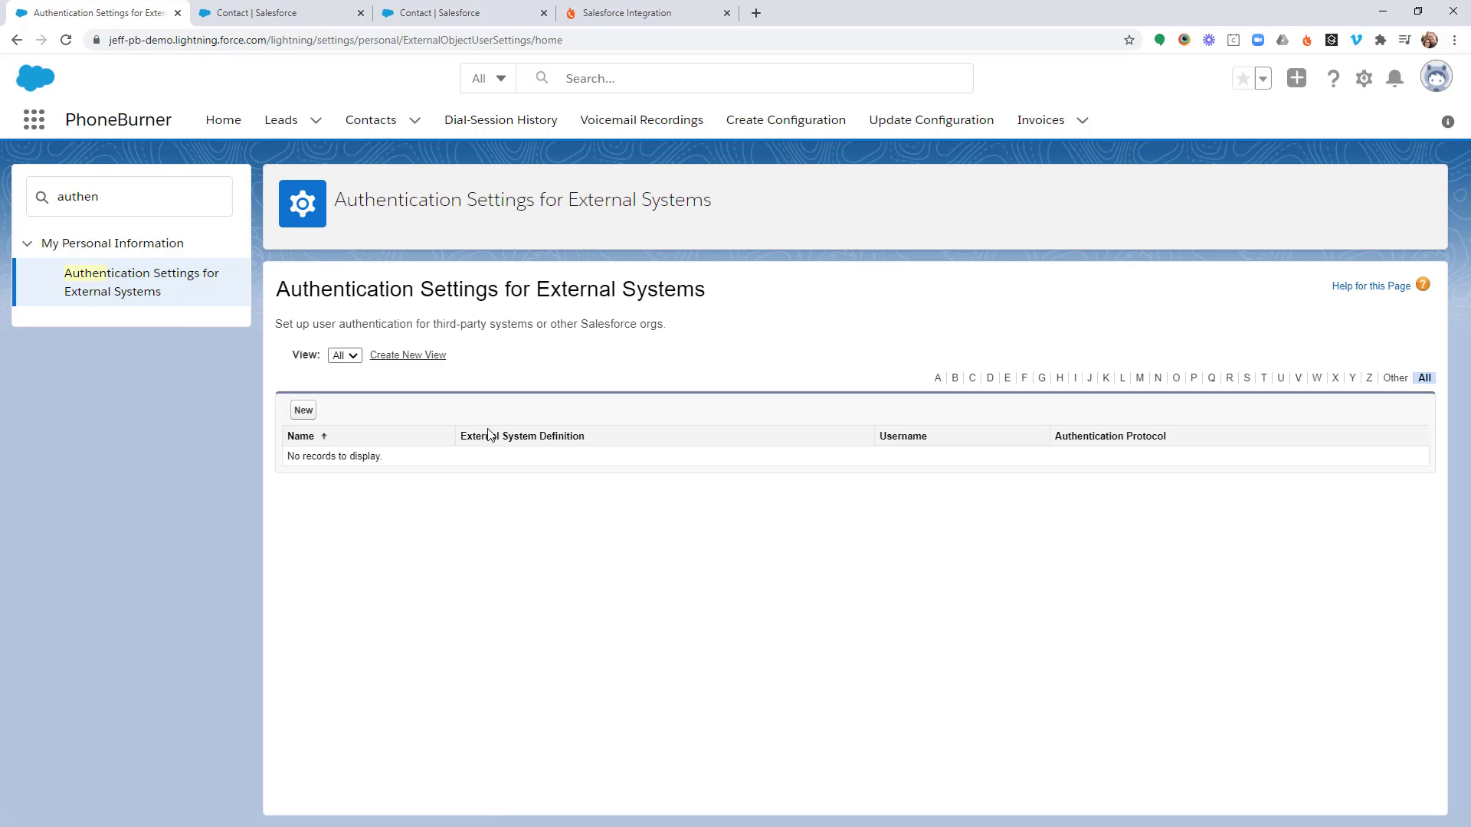
# Create a new PhoneBurner Named Credential authentication entry for your user with Password Authentication.
pyautogui.click(304, 411)
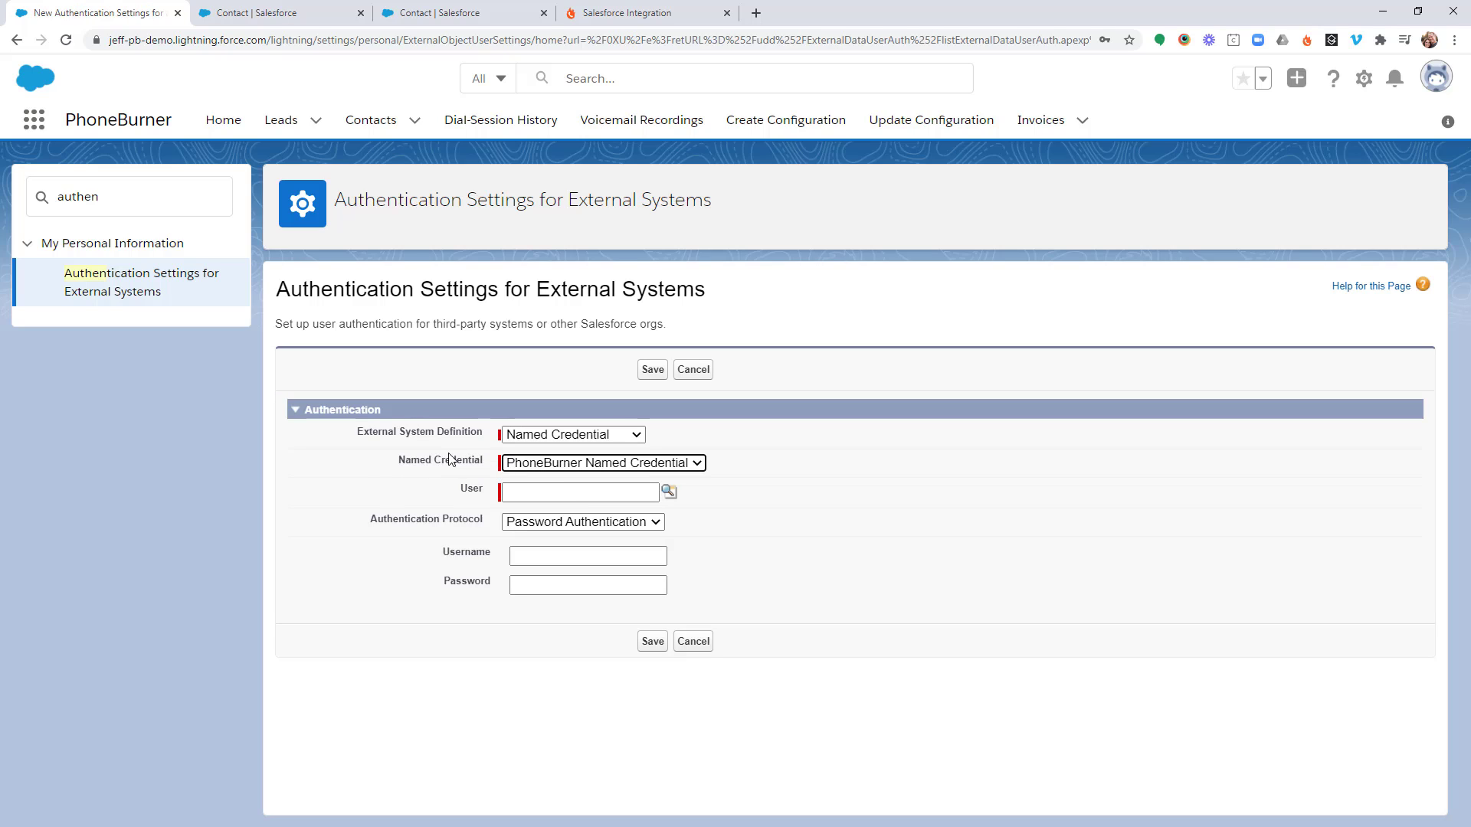
pyautogui.click(669, 492)
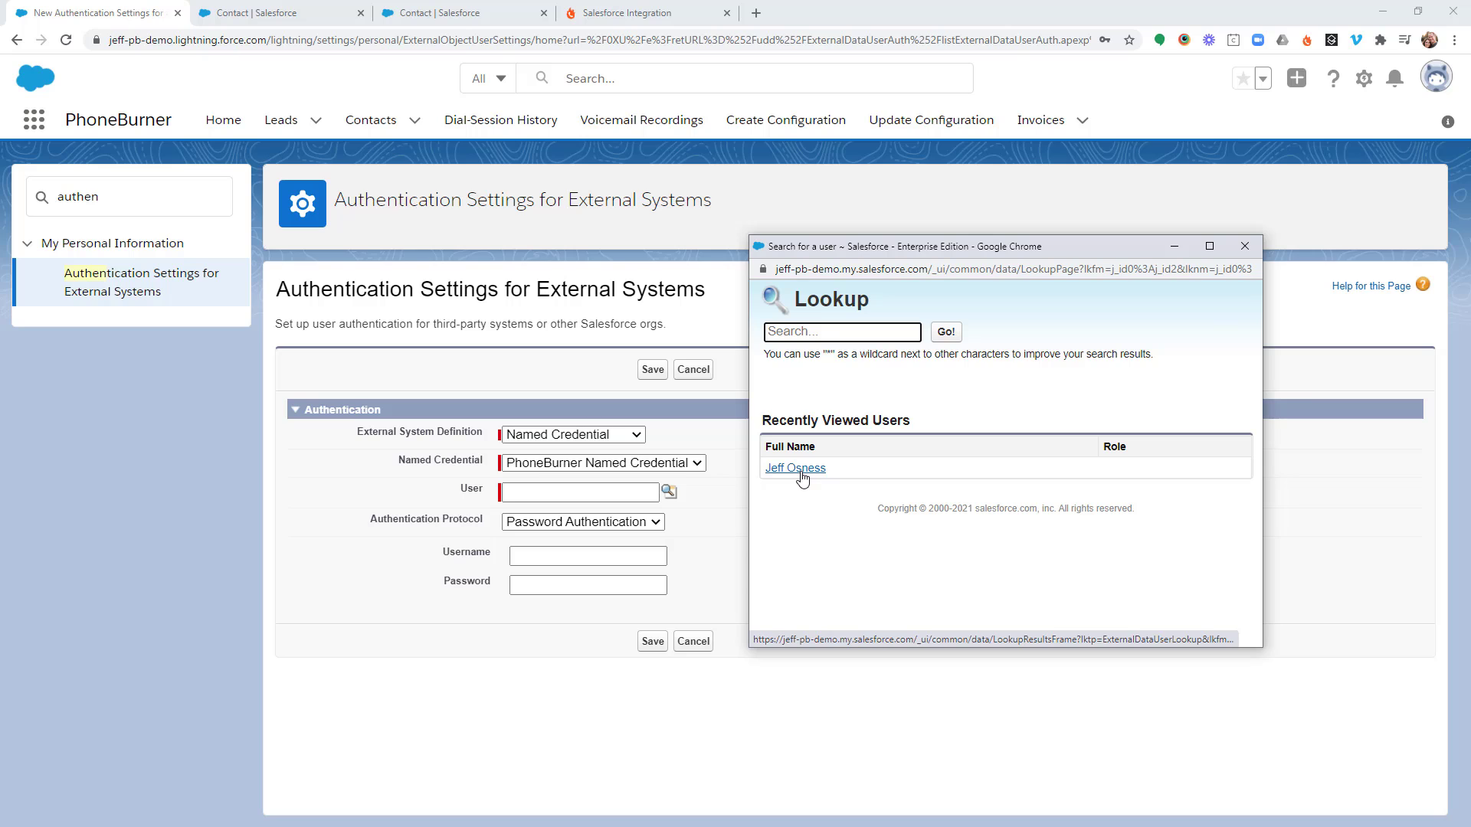
pyautogui.click(801, 476)
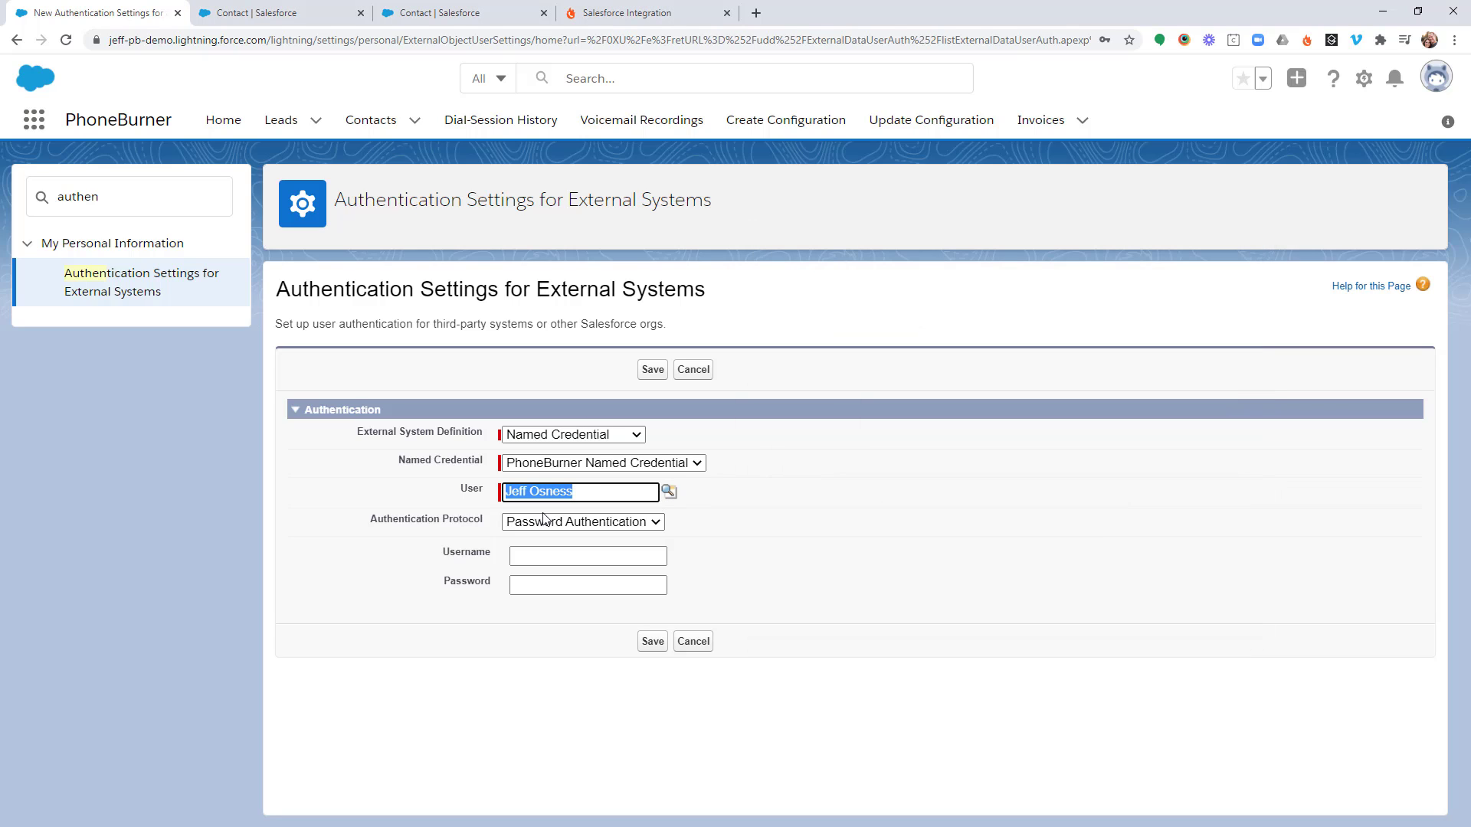
pyautogui.click(660, 522)
pyautogui.click(660, 523)
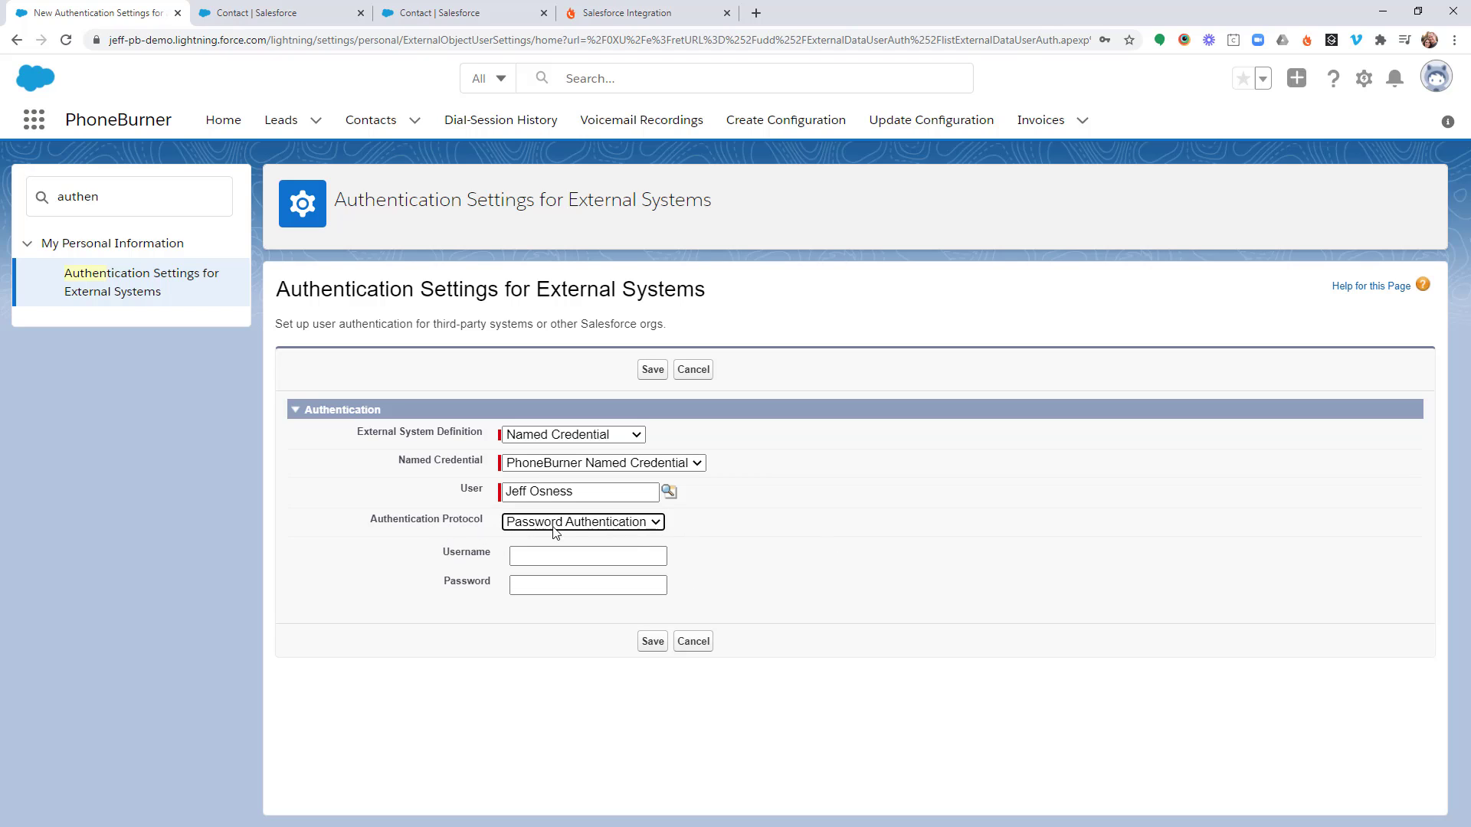
pyautogui.click(481, 557)
# On the Salesforce Integration browser tab, scroll to API & User Keys and select the USER KEY.
pyautogui.click(626, 16)
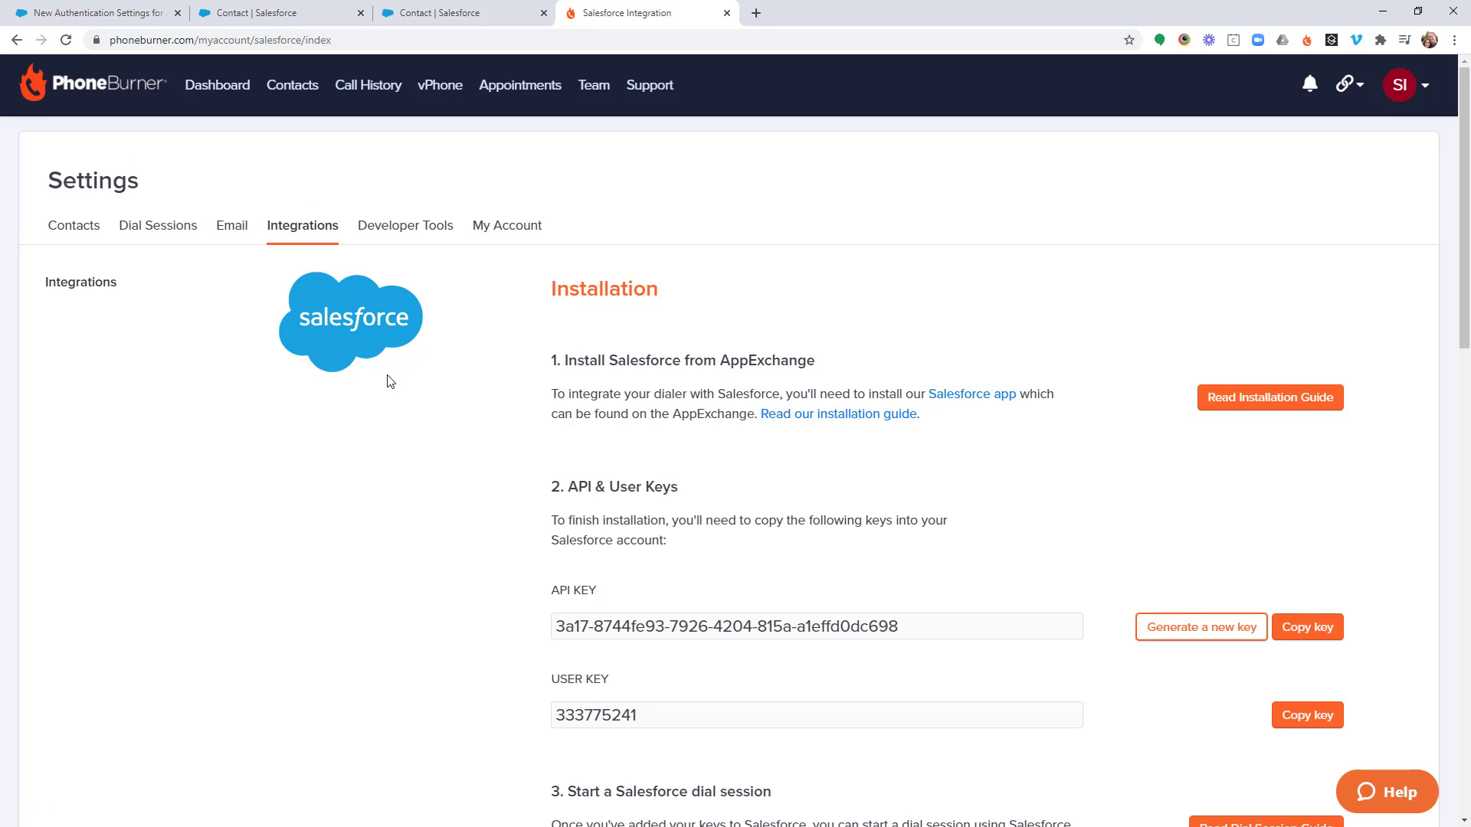
pyautogui.scroll(-2, 652, 452)
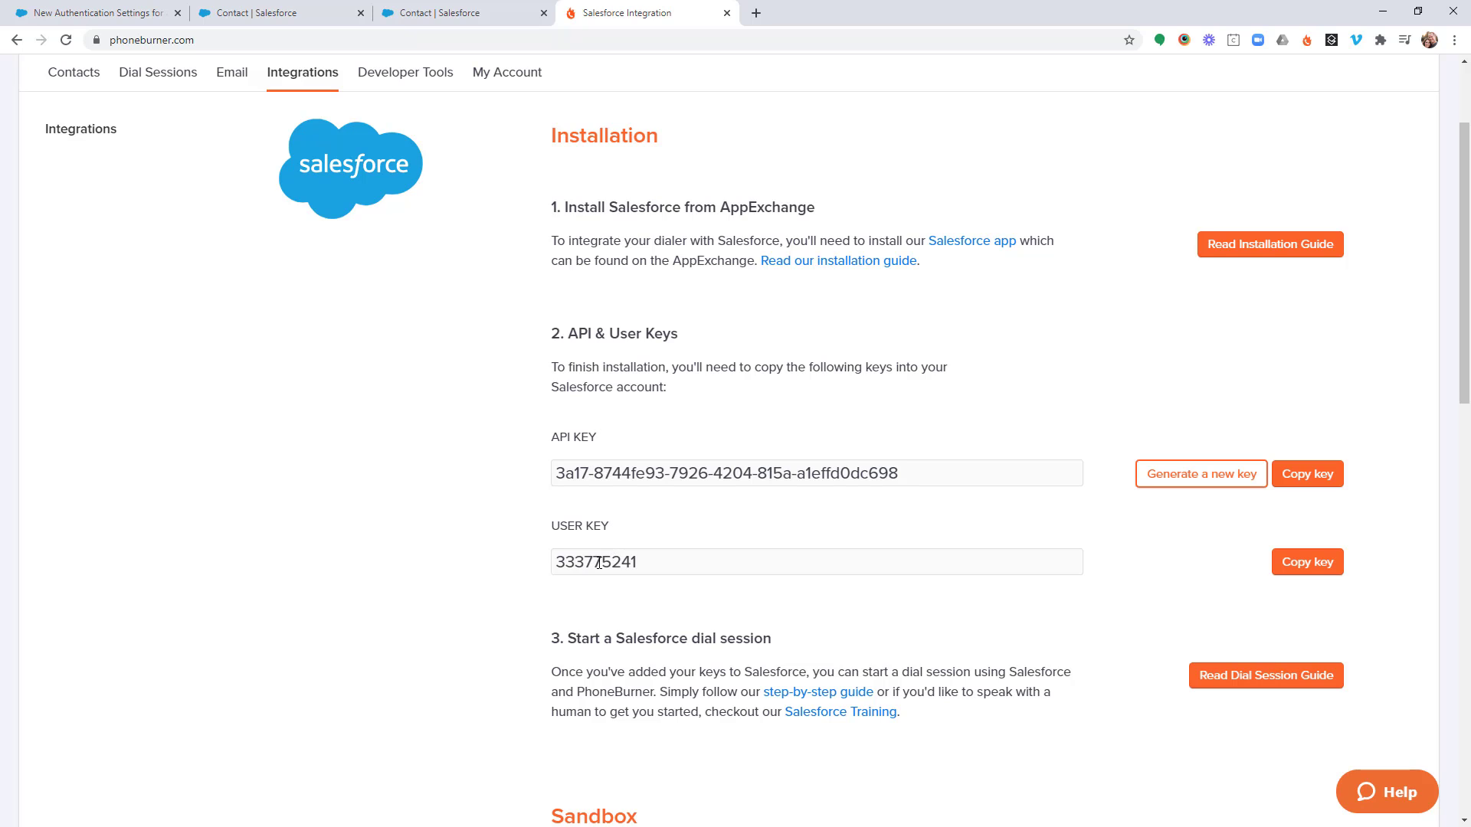
pyautogui.moveTo(652, 564); pyautogui.dragTo(516, 562)
pyautogui.hotkey('ctrl', 'c')
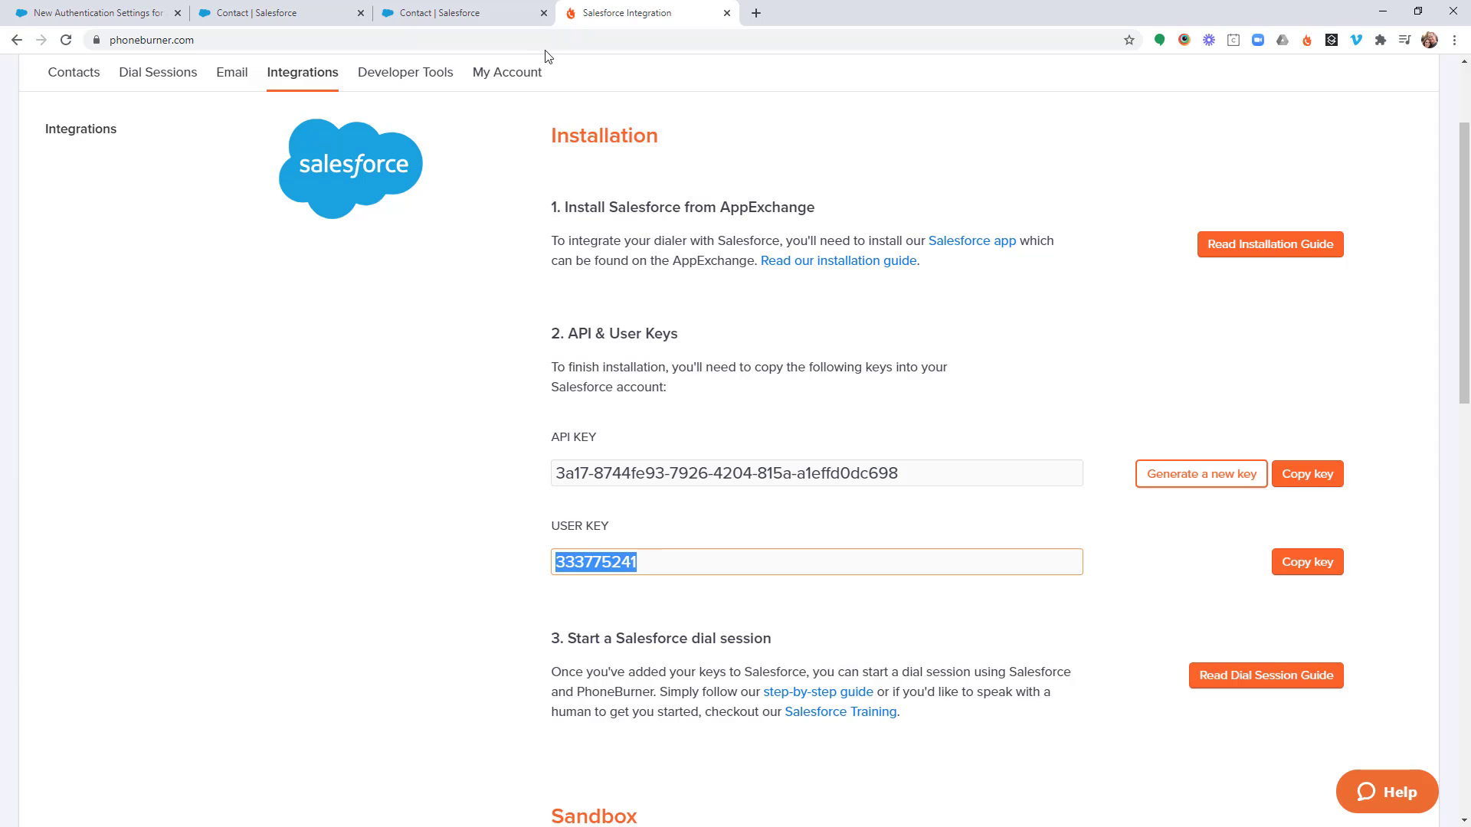
# Paste the PhoneBurner user key as Username and the API key as Password, then save.
pyautogui.click(99, 15)
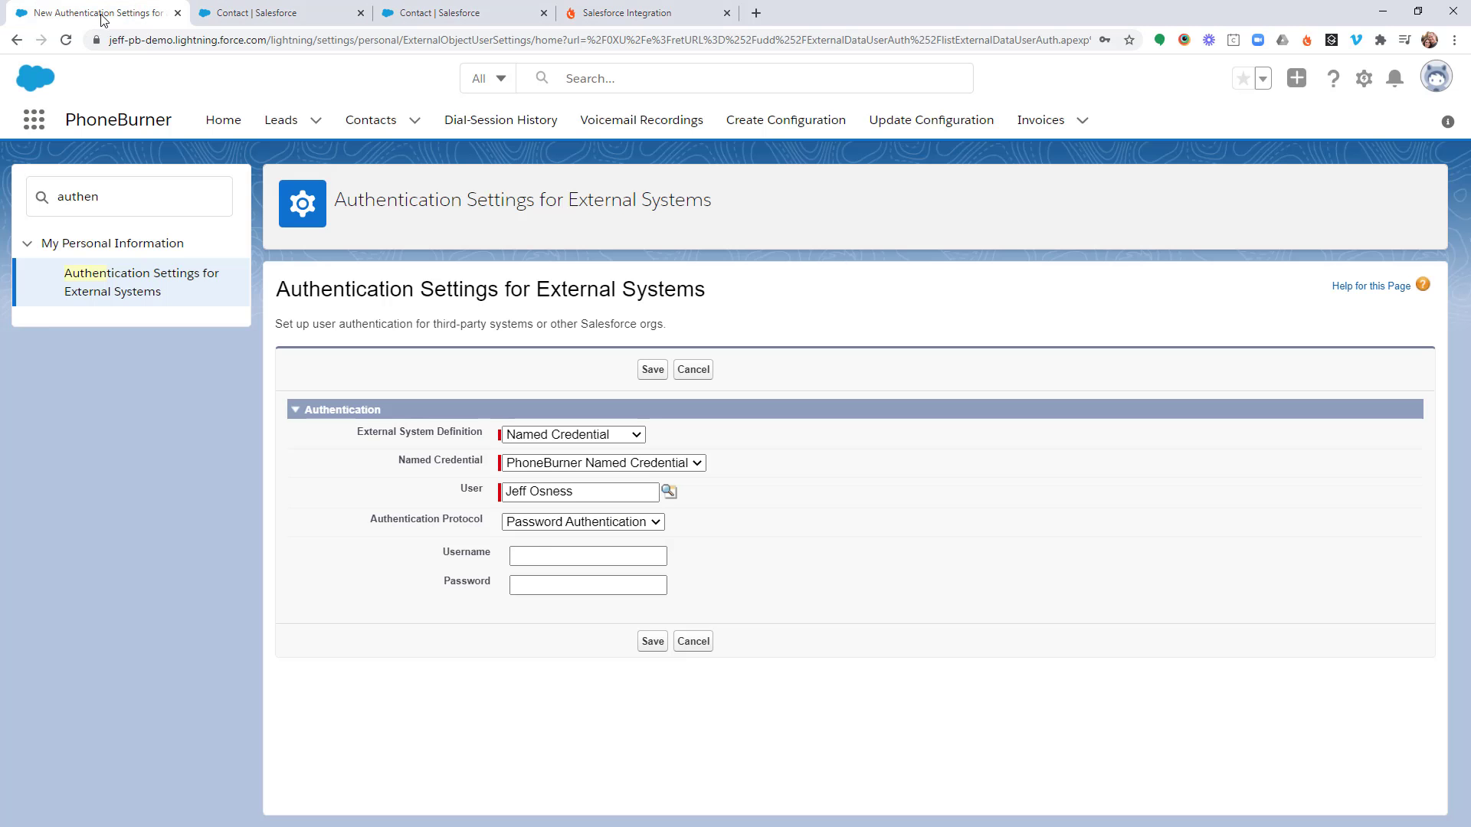
pyautogui.click(543, 559)
pyautogui.hotkey('ctrl', 'v')
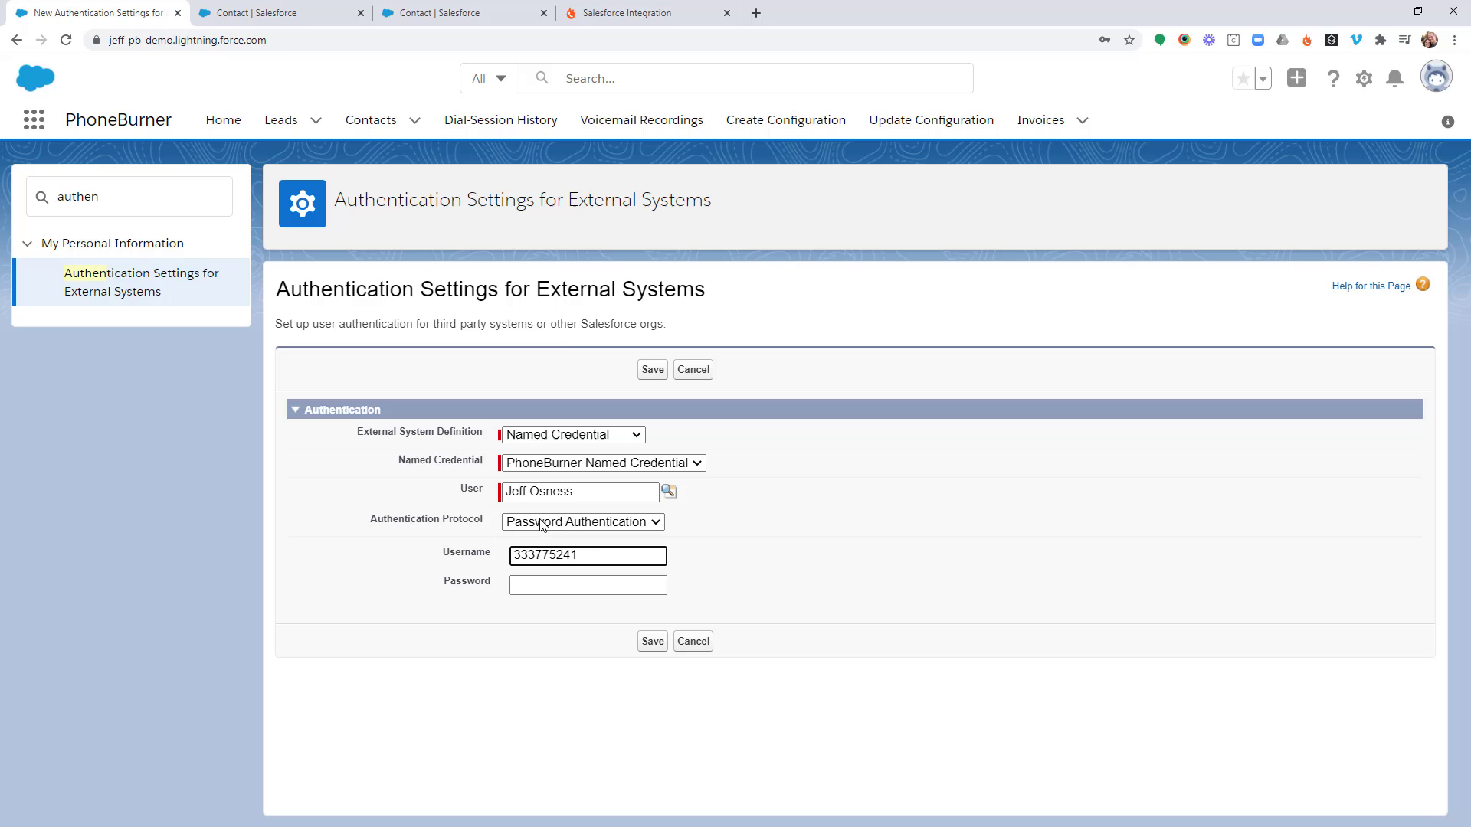
pyautogui.click(595, 20)
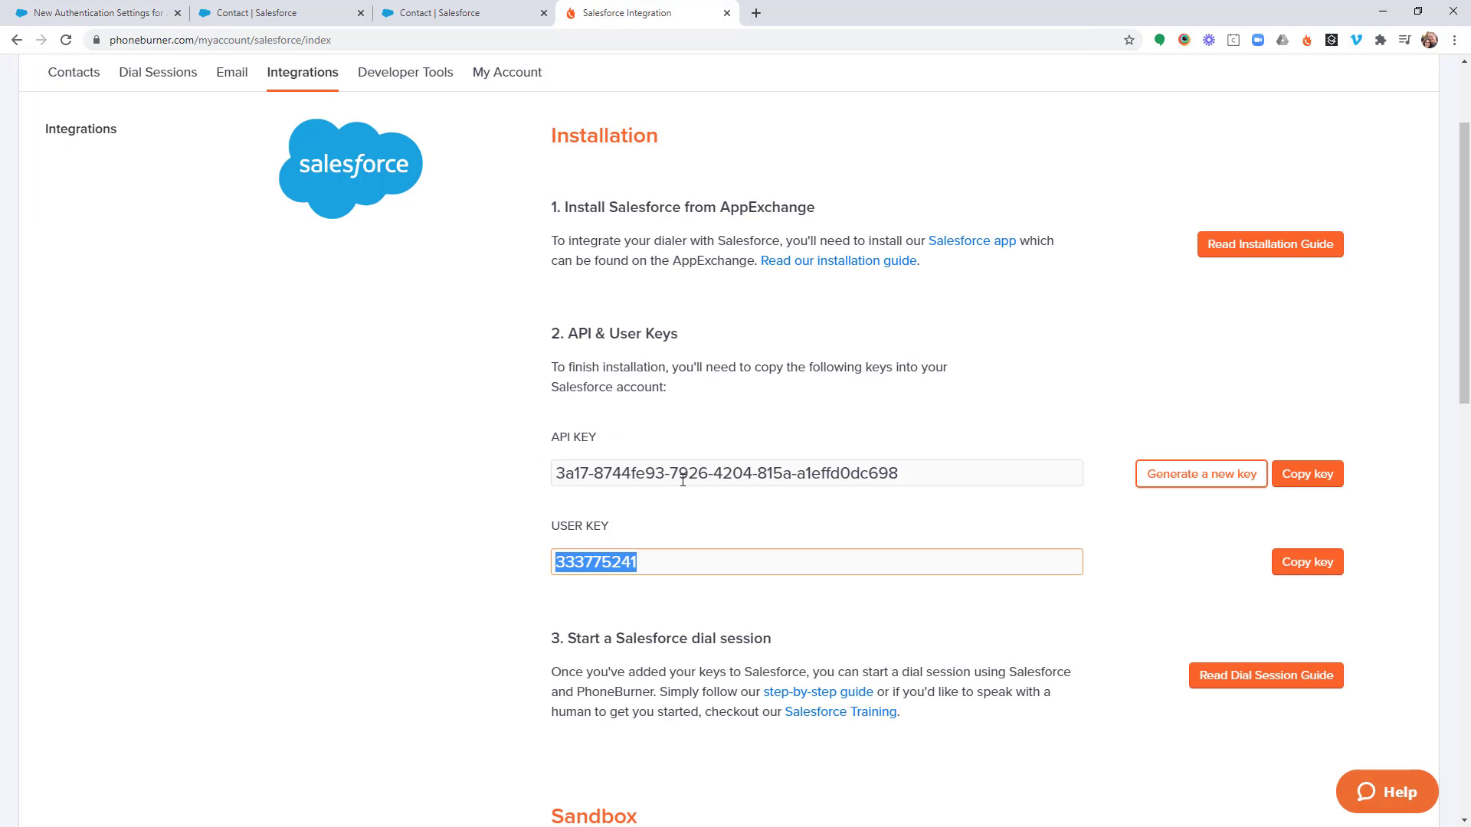
pyautogui.moveTo(902, 474); pyautogui.dragTo(547, 470)
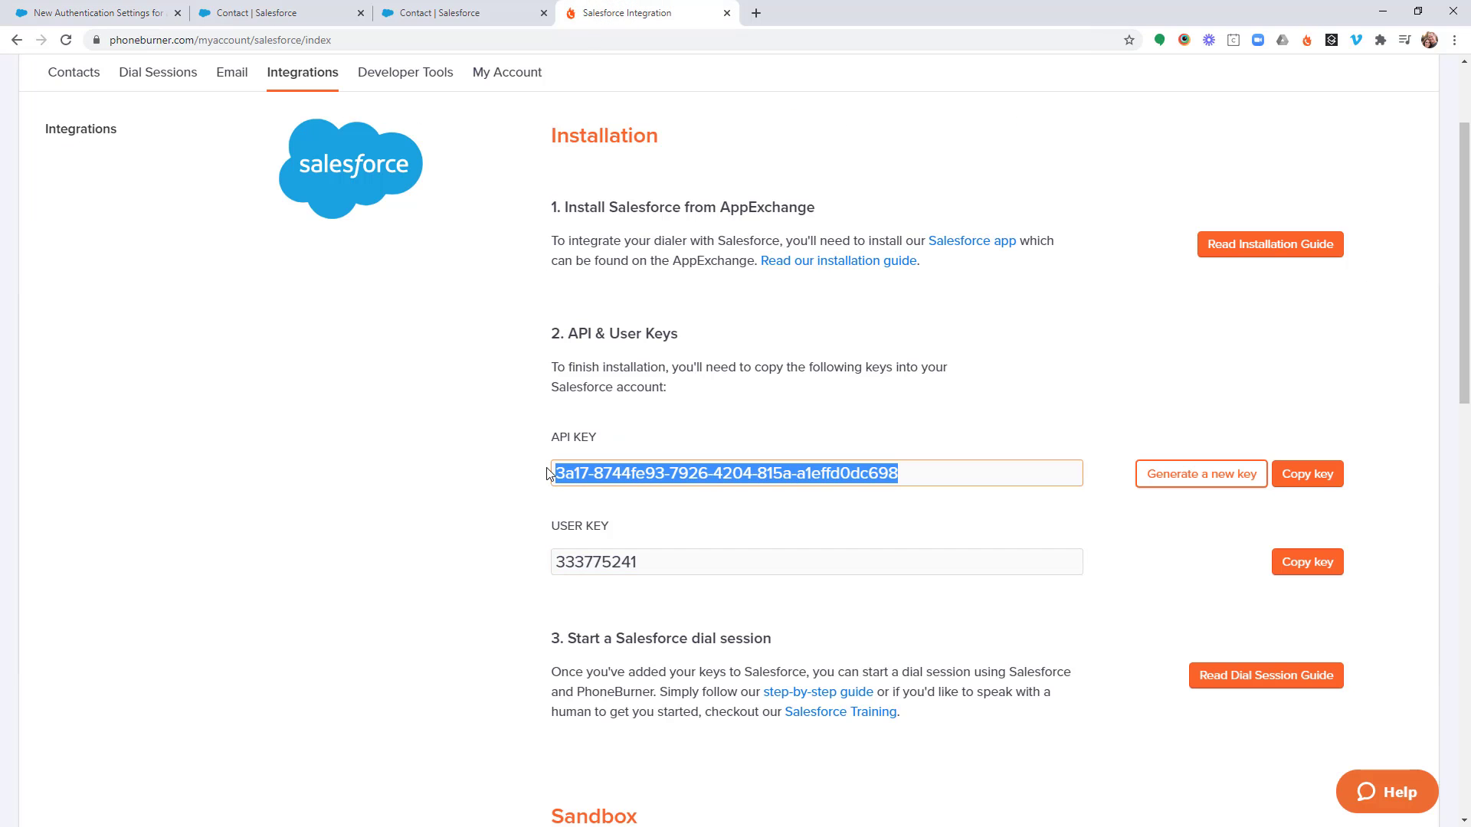
pyautogui.click(98, 13)
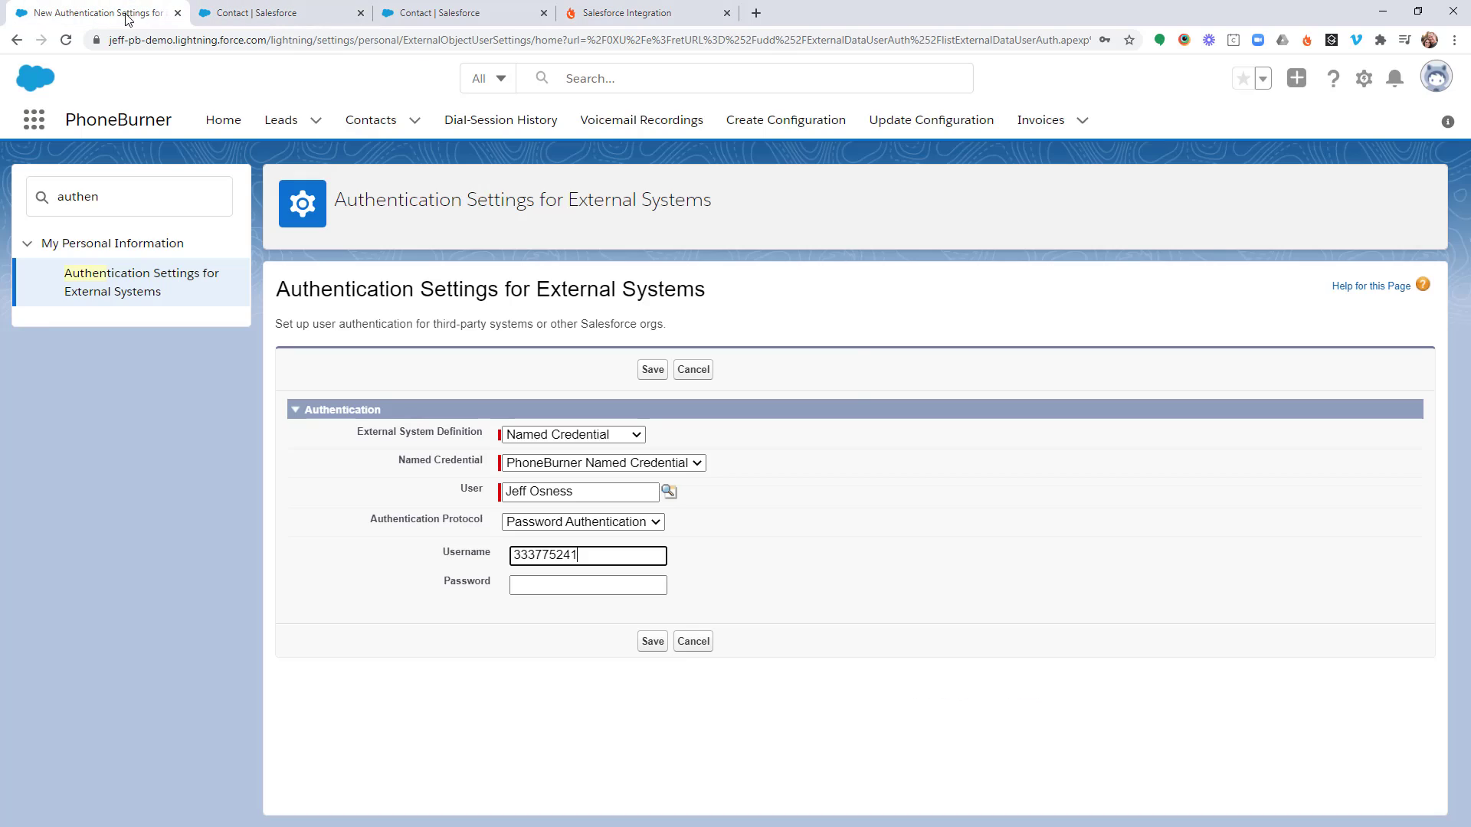
pyautogui.click(624, 589)
pyautogui.hotkey('ctrl', 'v')
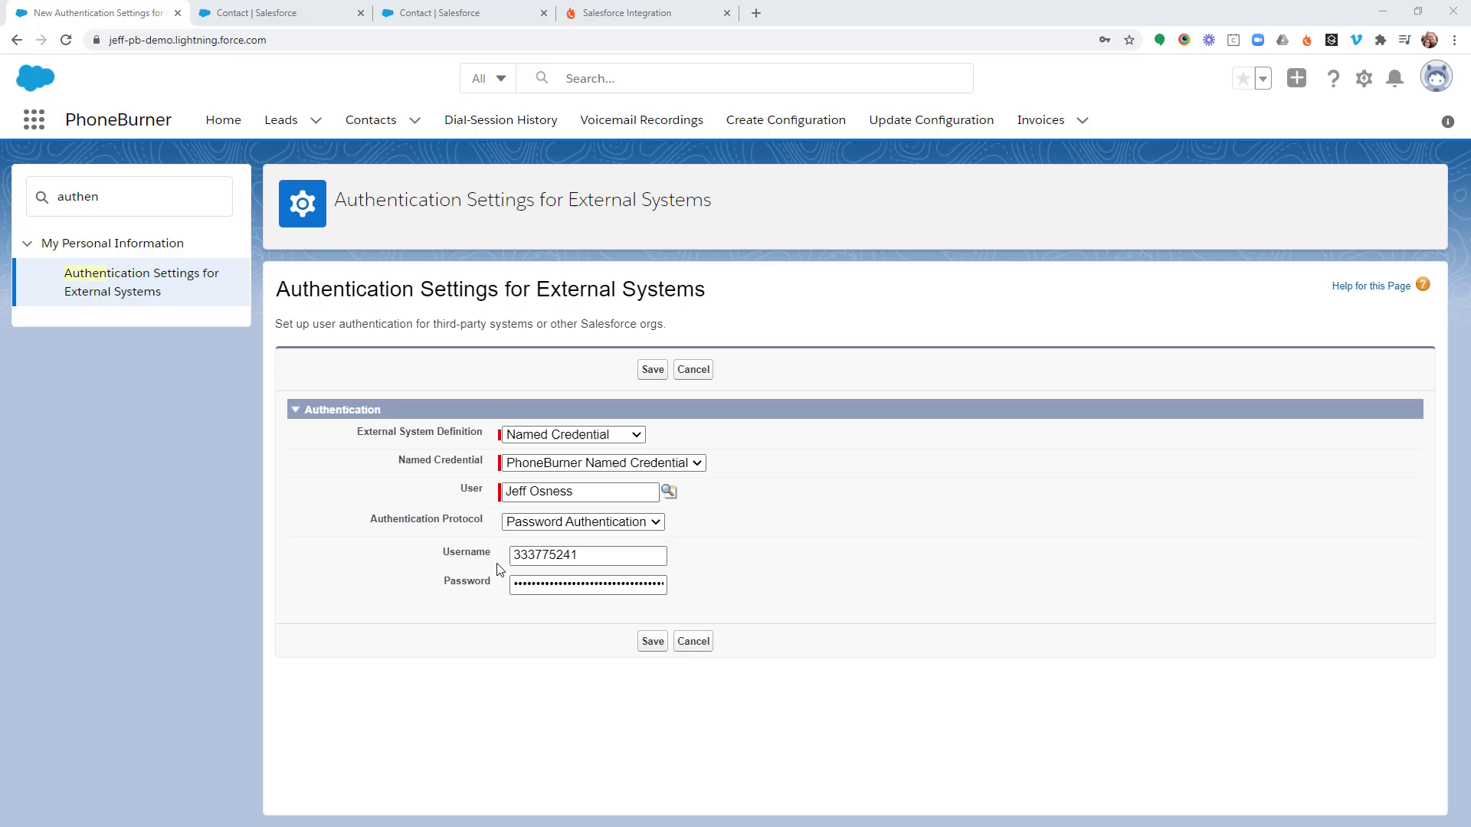
pyautogui.click(653, 643)
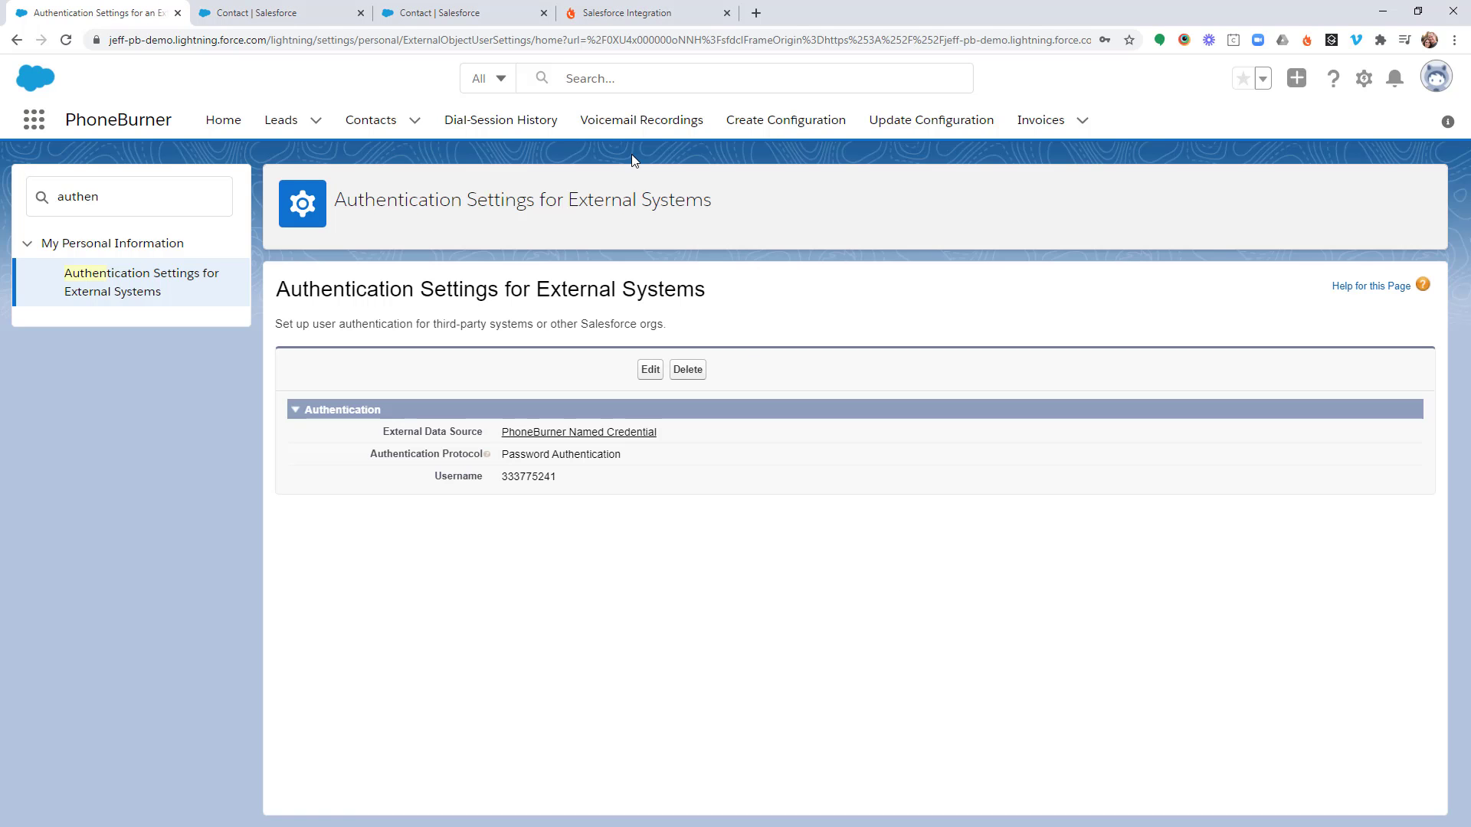
# Open Voicemail Recordings, which now lists the 2nd VM and 1st call Message recordings.
pyautogui.click(634, 121)
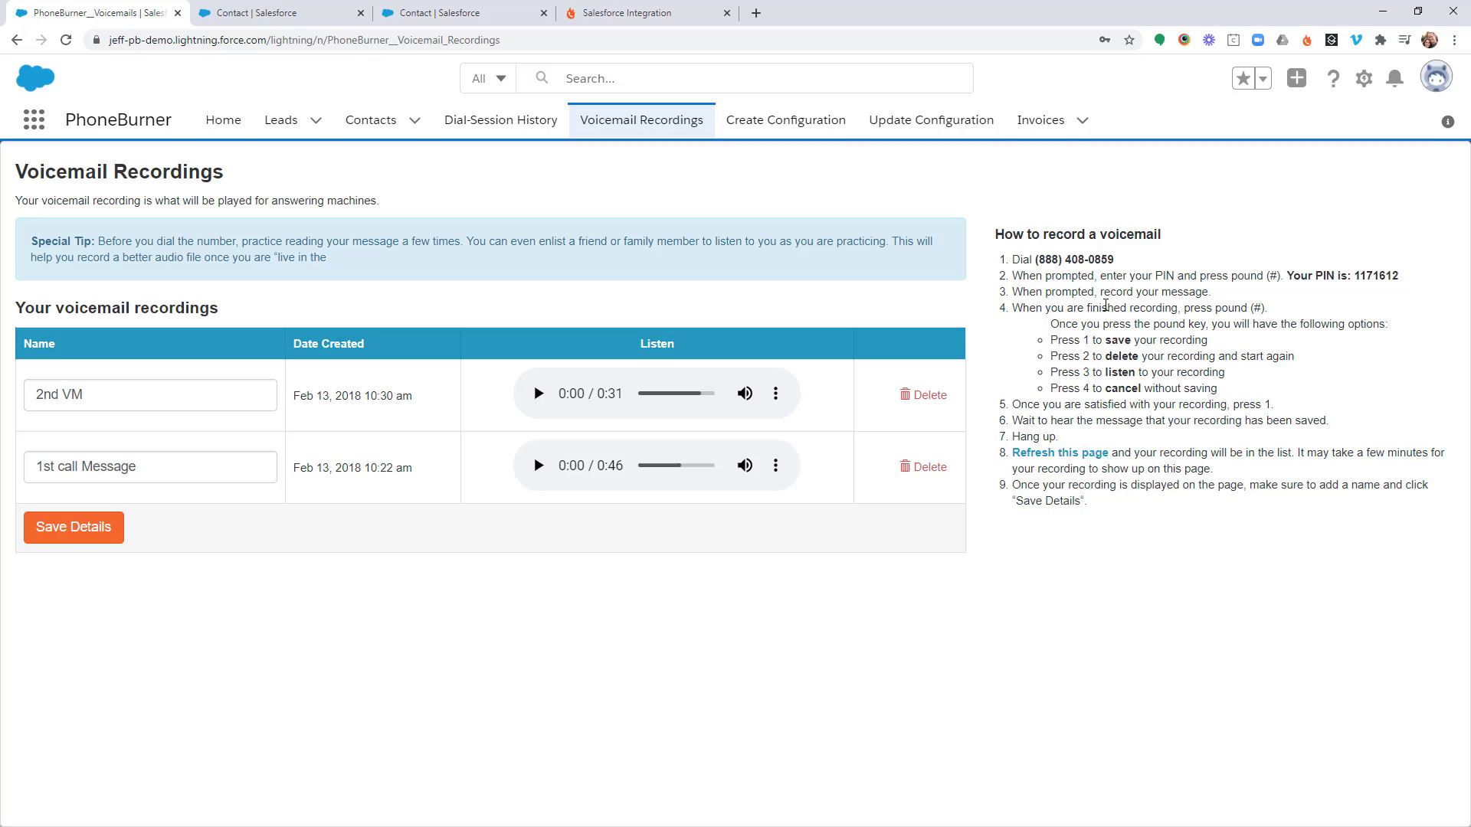
# Open Dial-Session History and set the Time filter to Oct, 2020.
pyautogui.click(497, 132)
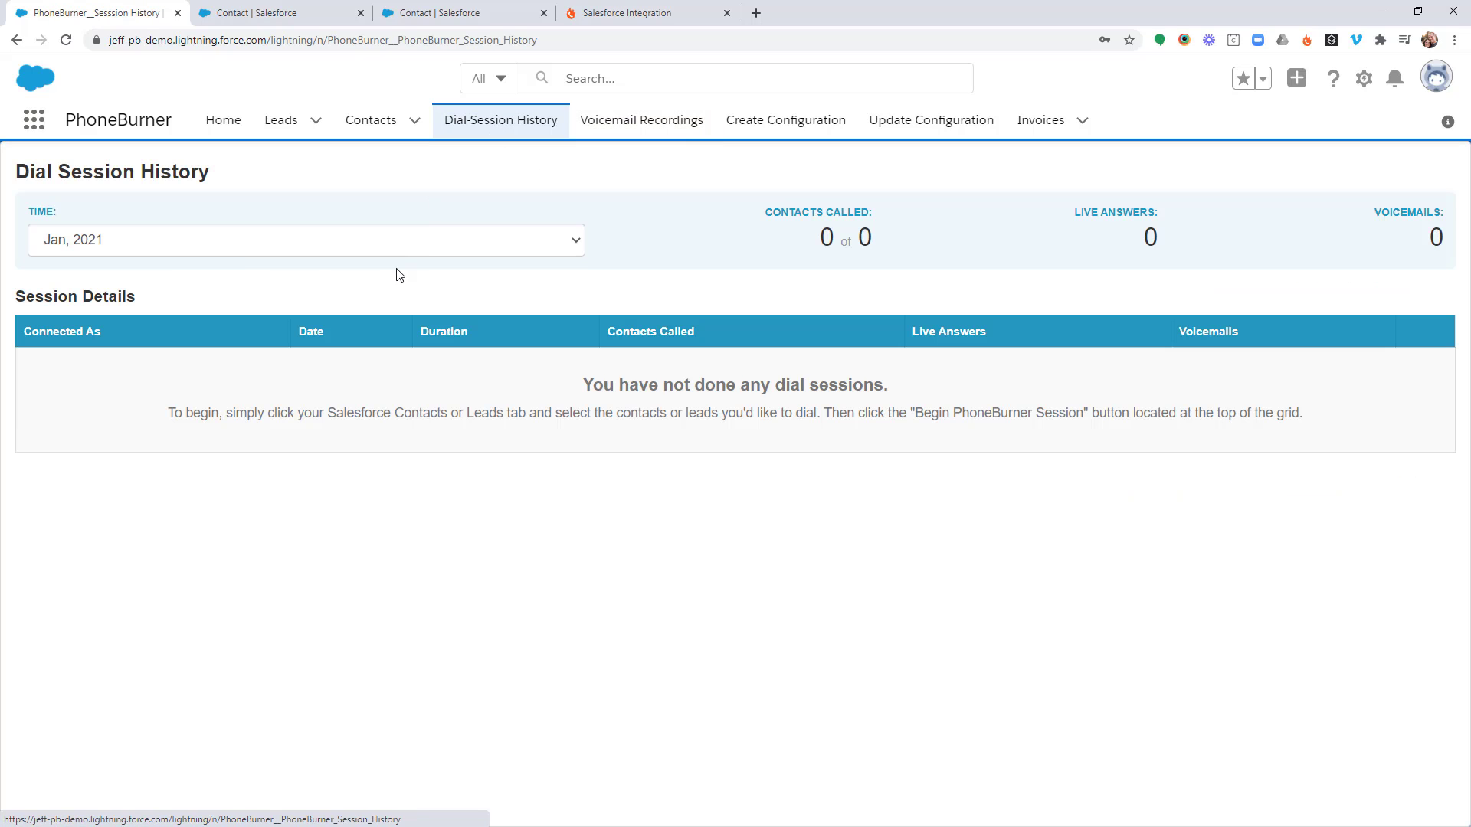
pyautogui.click(578, 244)
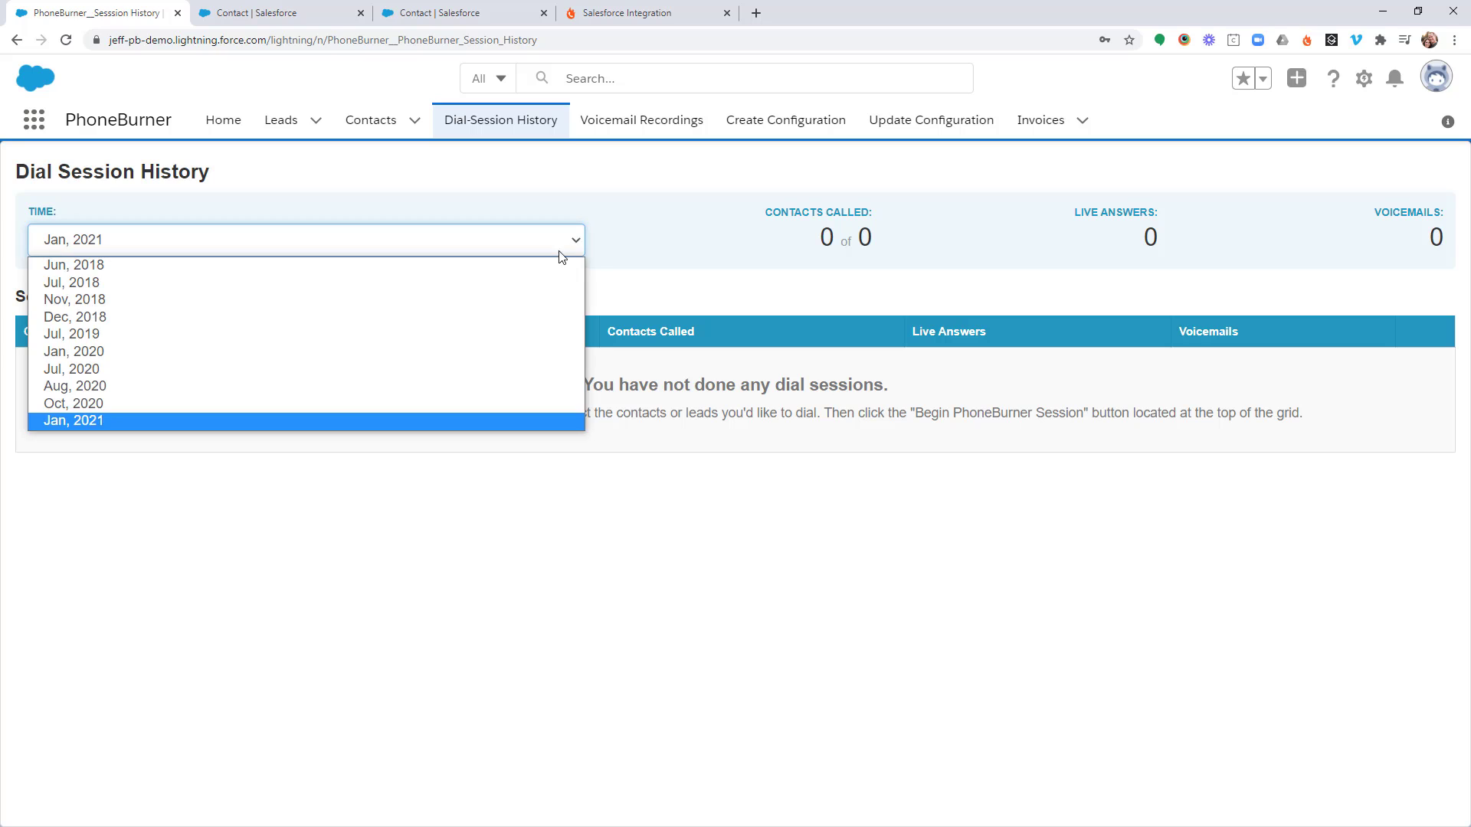
pyautogui.click(378, 405)
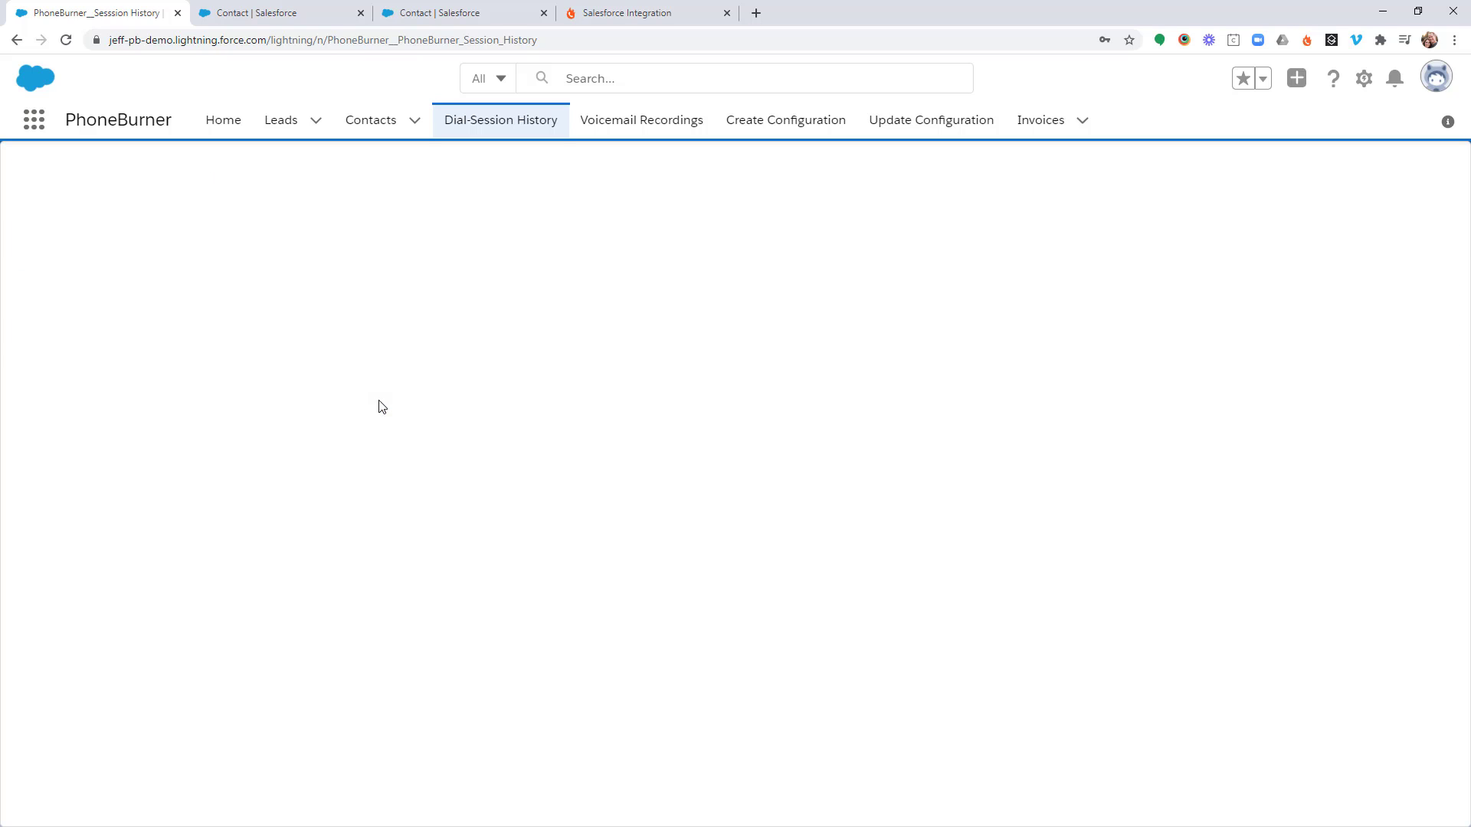